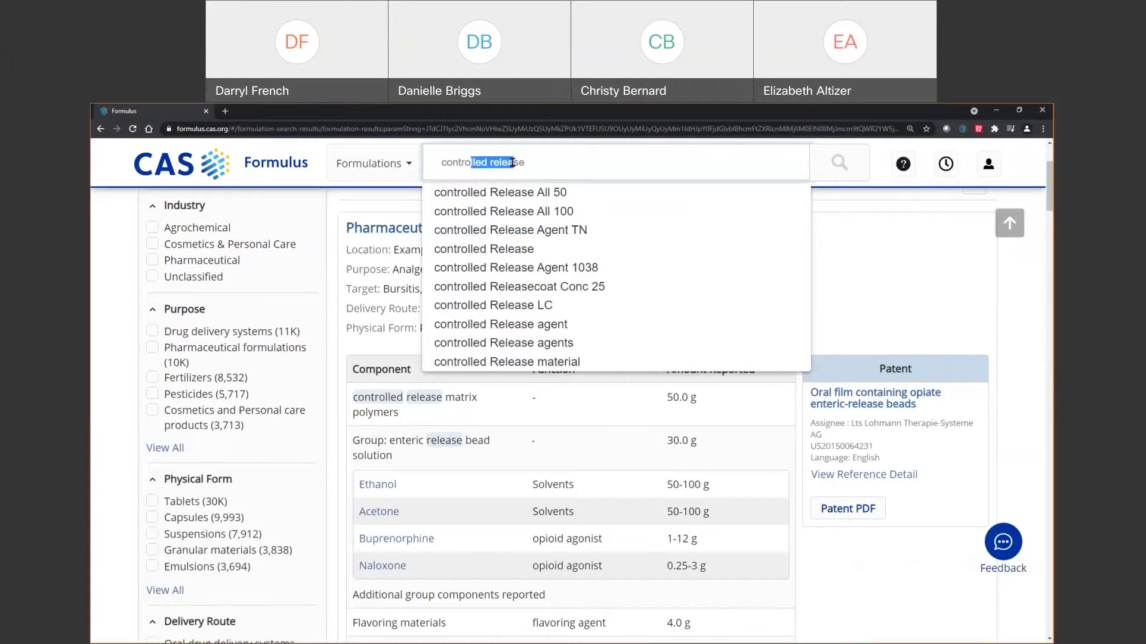
Replace the 'controlled release' search term with 'alkylphenol' in the formulations search box.
mouse_move(513, 162)
mouse_down()
mouse_move(531, 162)
mouse_move(437, 164)
mouse_up()
text(al)
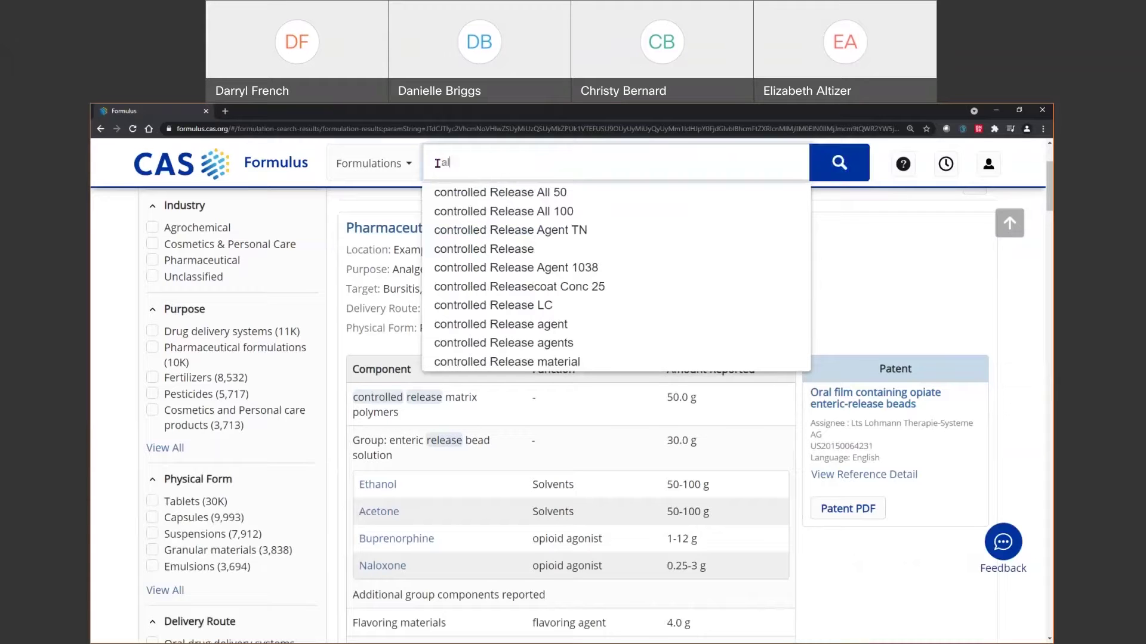
text(kylp)
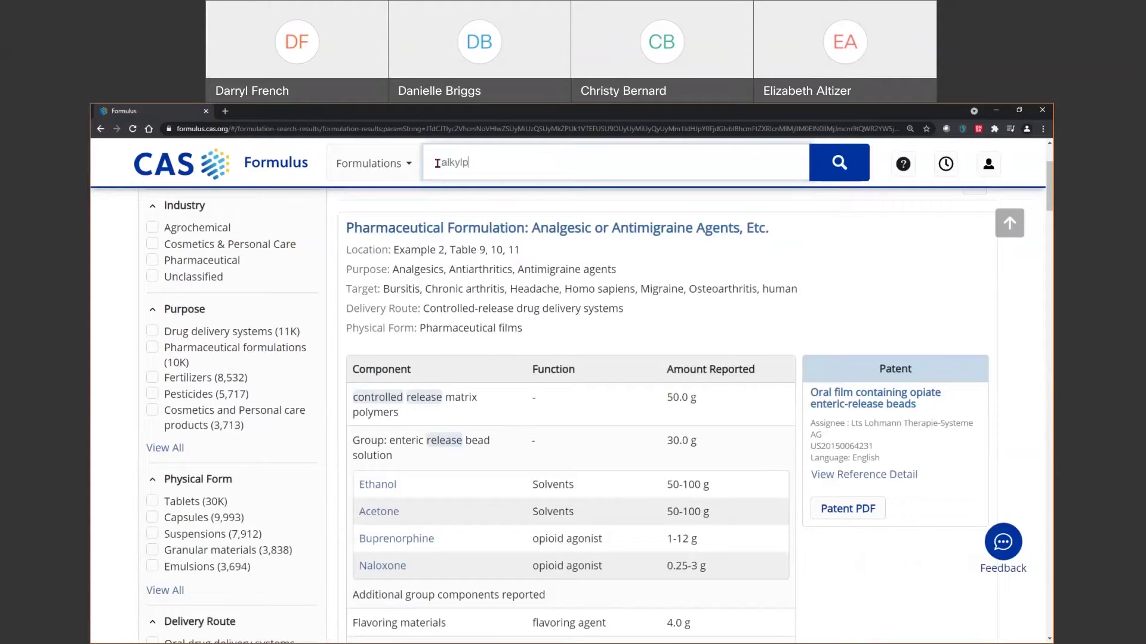
text(henol)
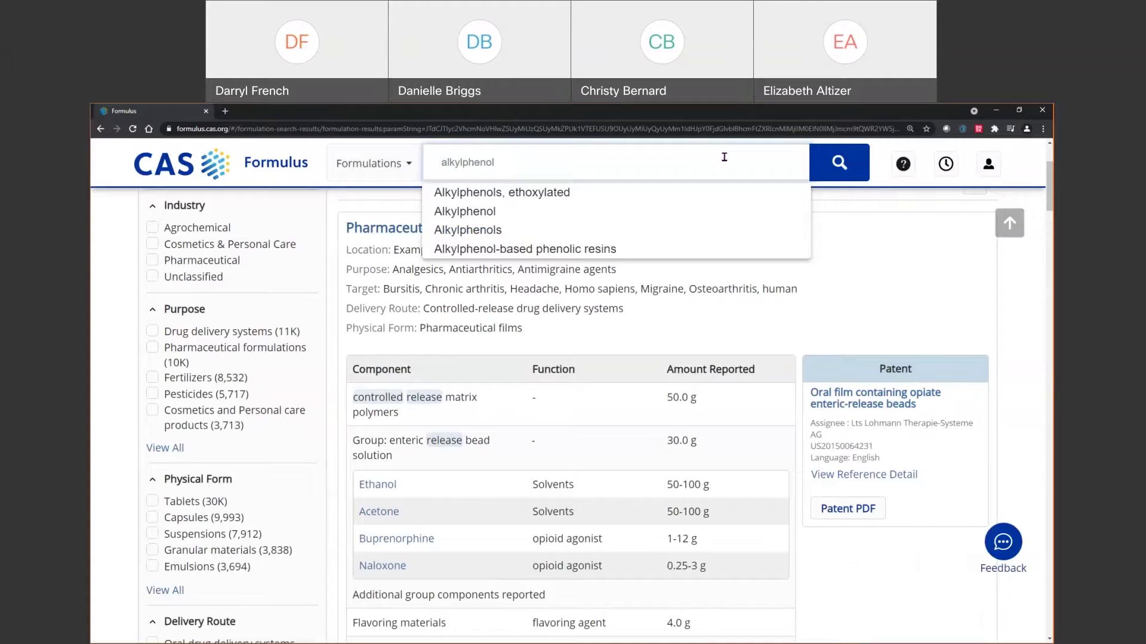
Run the alkylphenol formulations search and scroll the results, highlighting alkylphenol mentions.
click(839, 169)
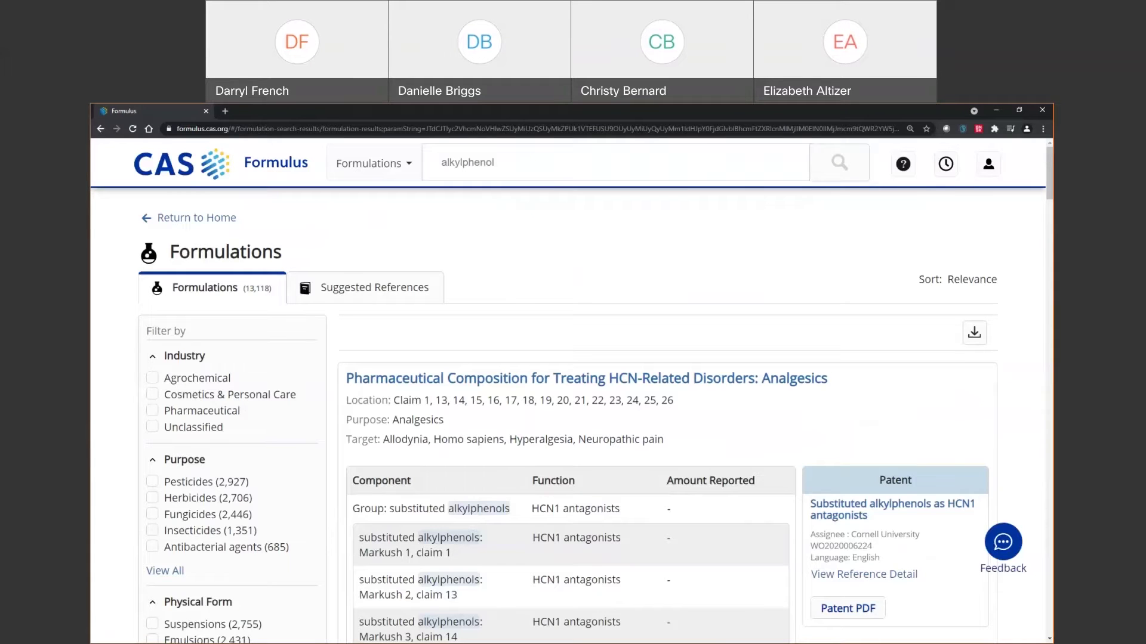
scroll(455, 498, down, 1)
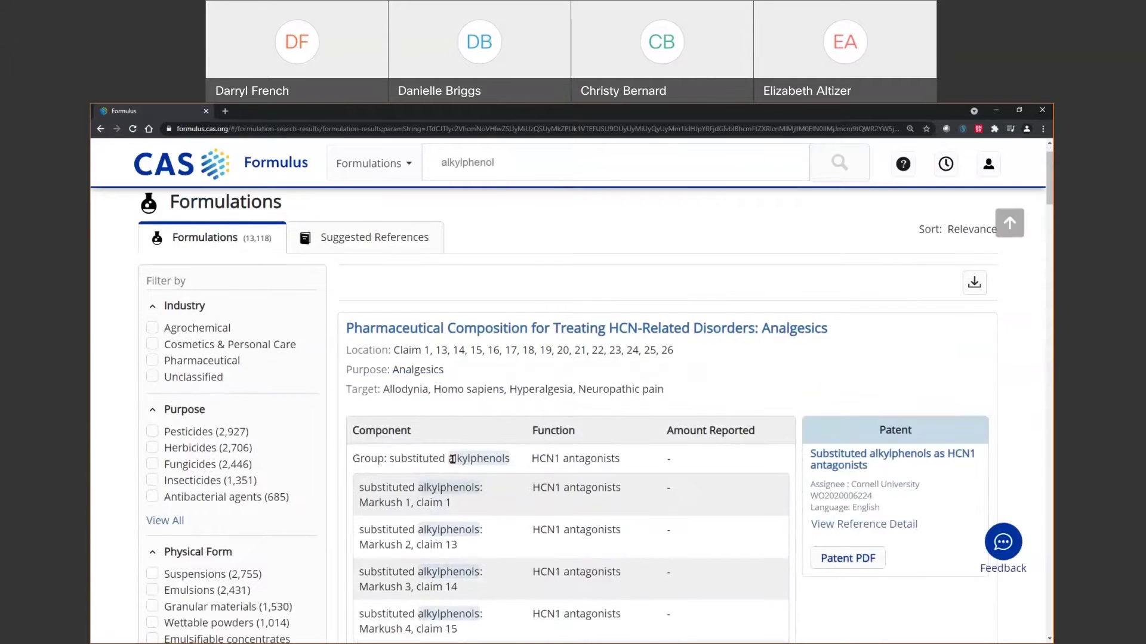
drag(449, 459, 508, 465)
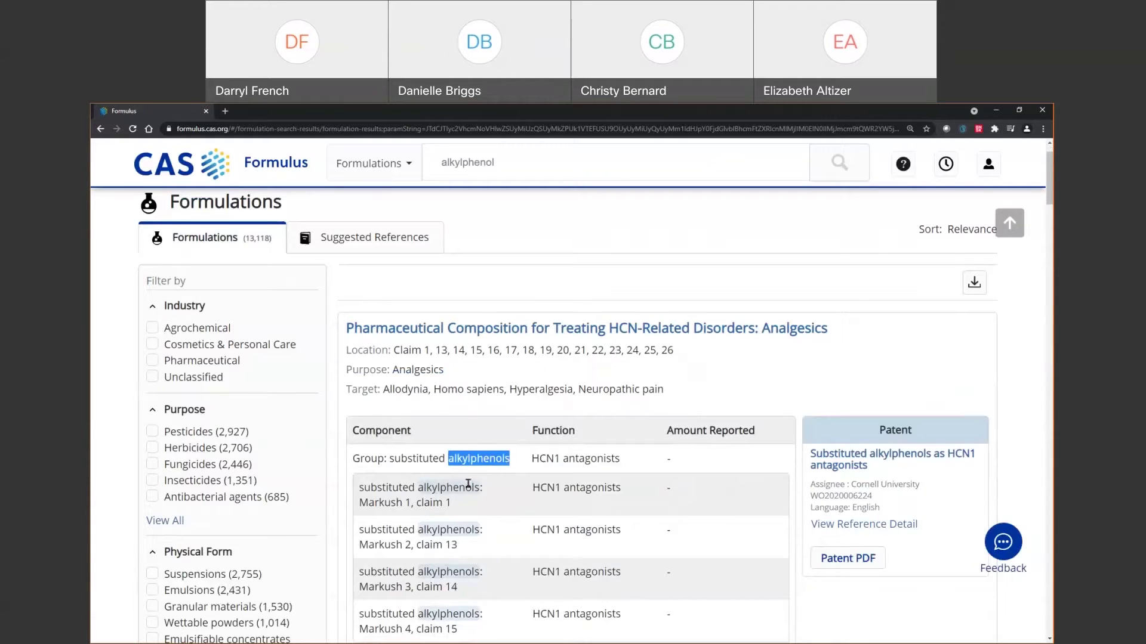
scroll(469, 484, down, 2)
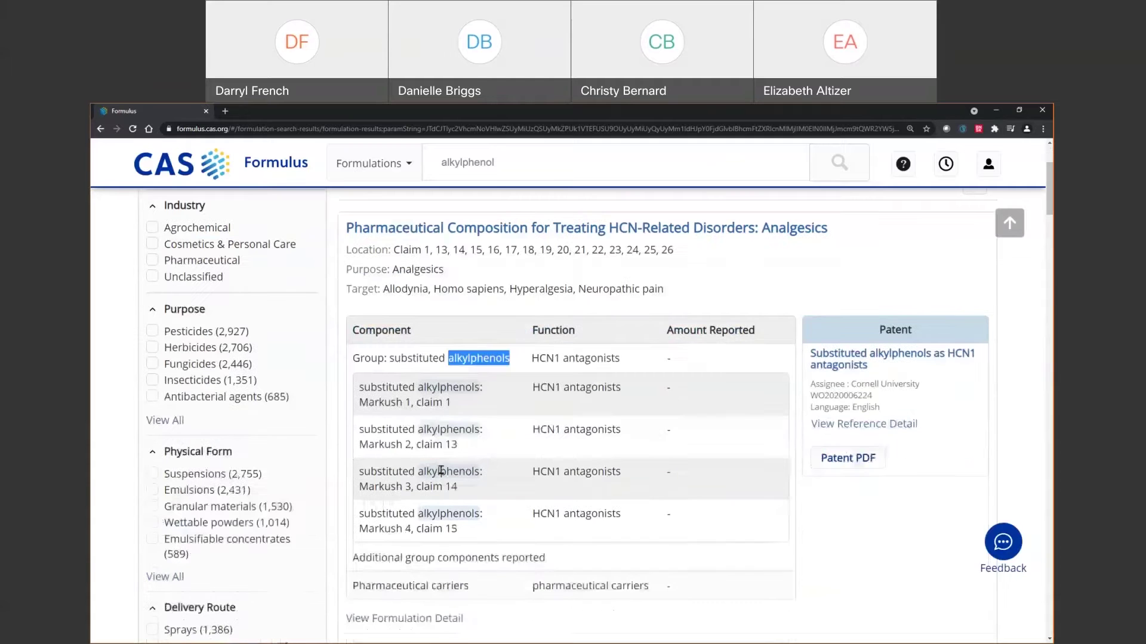
drag(370, 386, 392, 399)
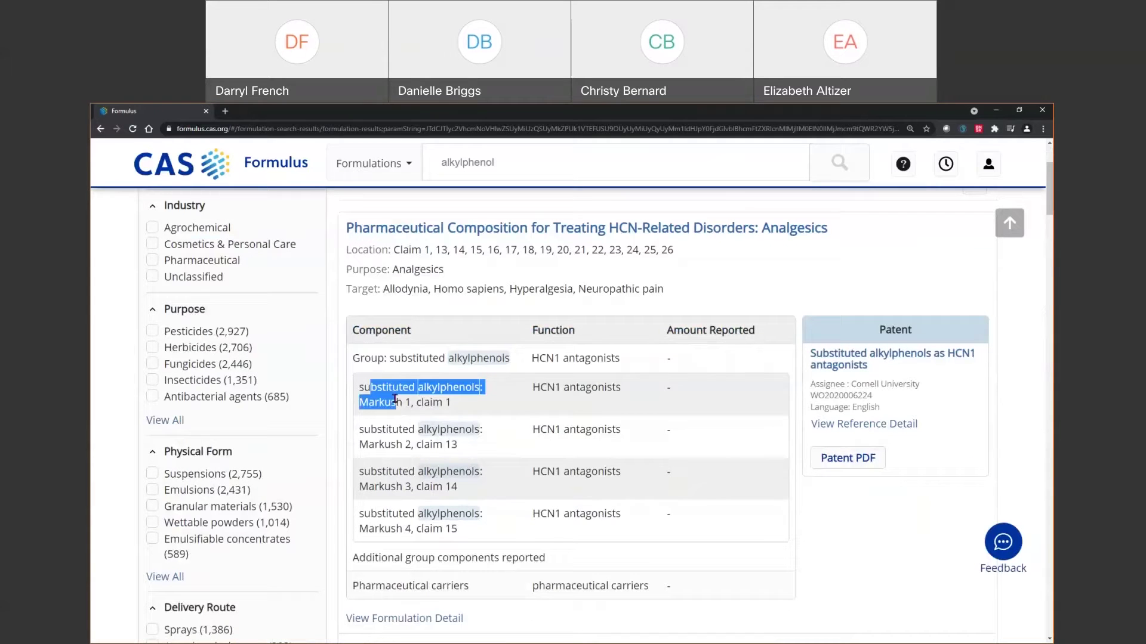
click(394, 402)
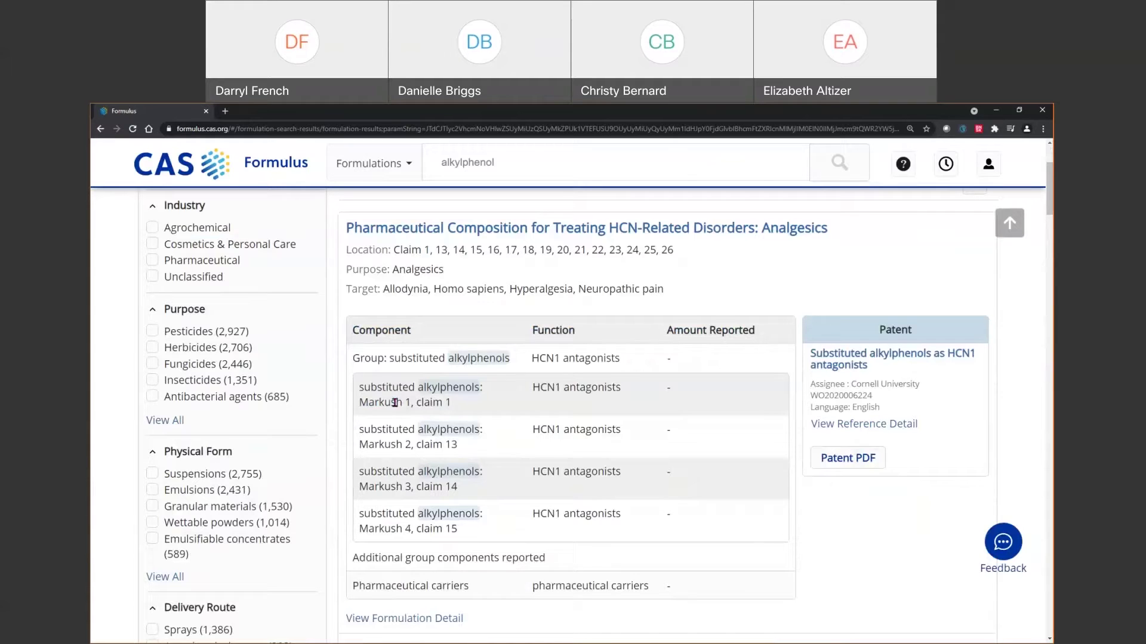
scroll(395, 403, up, 1)
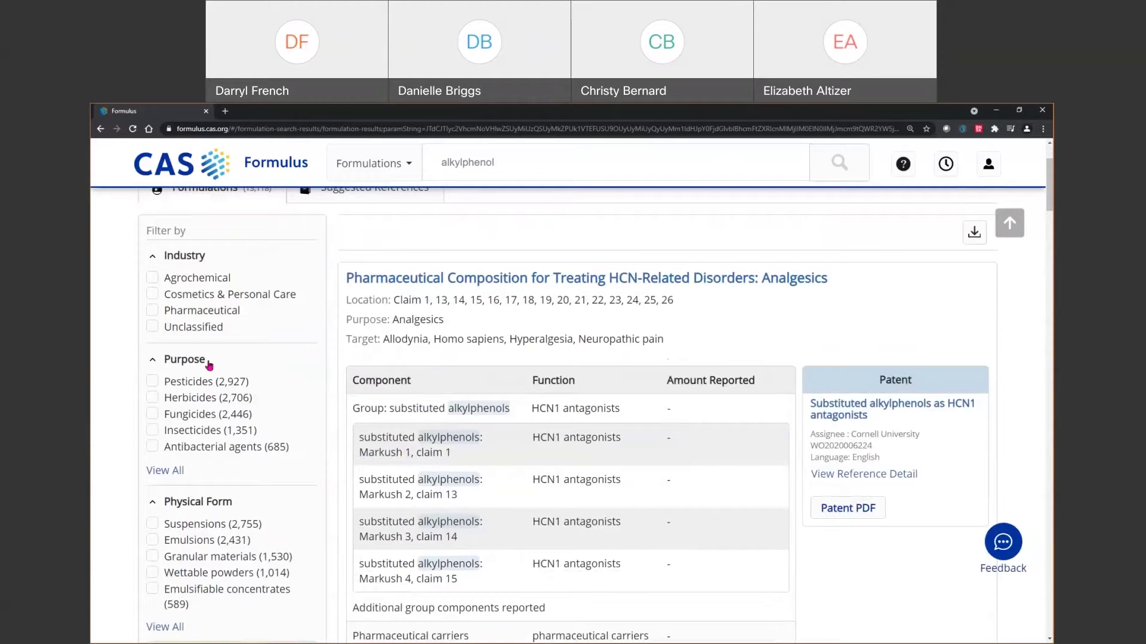
Filter results to Cosmetics & Personal Care and preview the 4-Butylphenol ingredient.
click(153, 298)
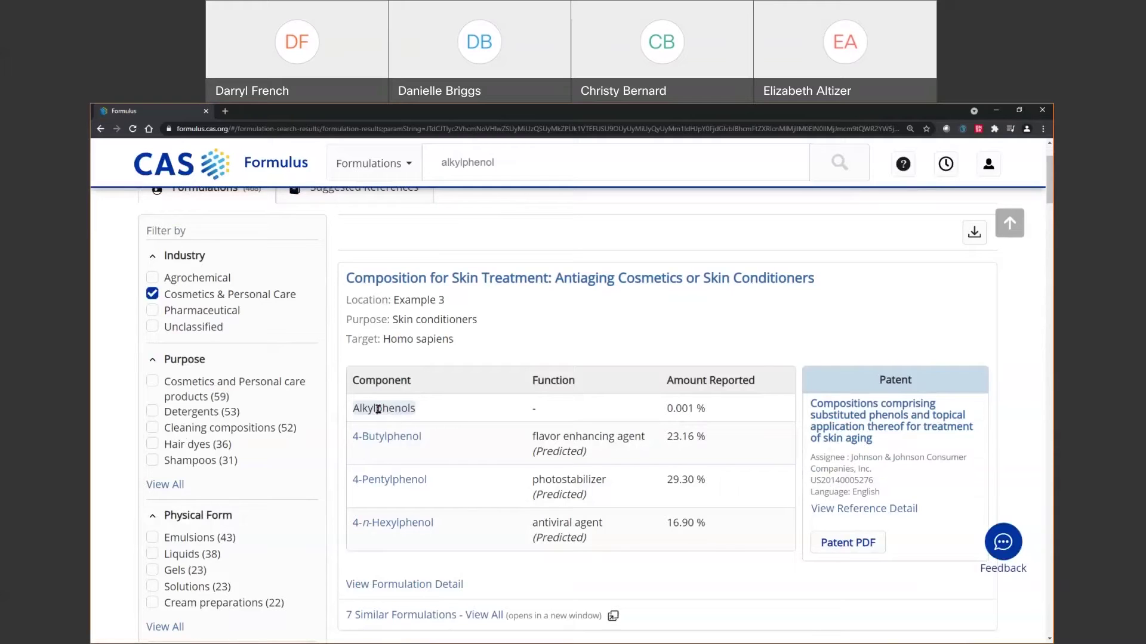
drag(375, 408, 399, 411)
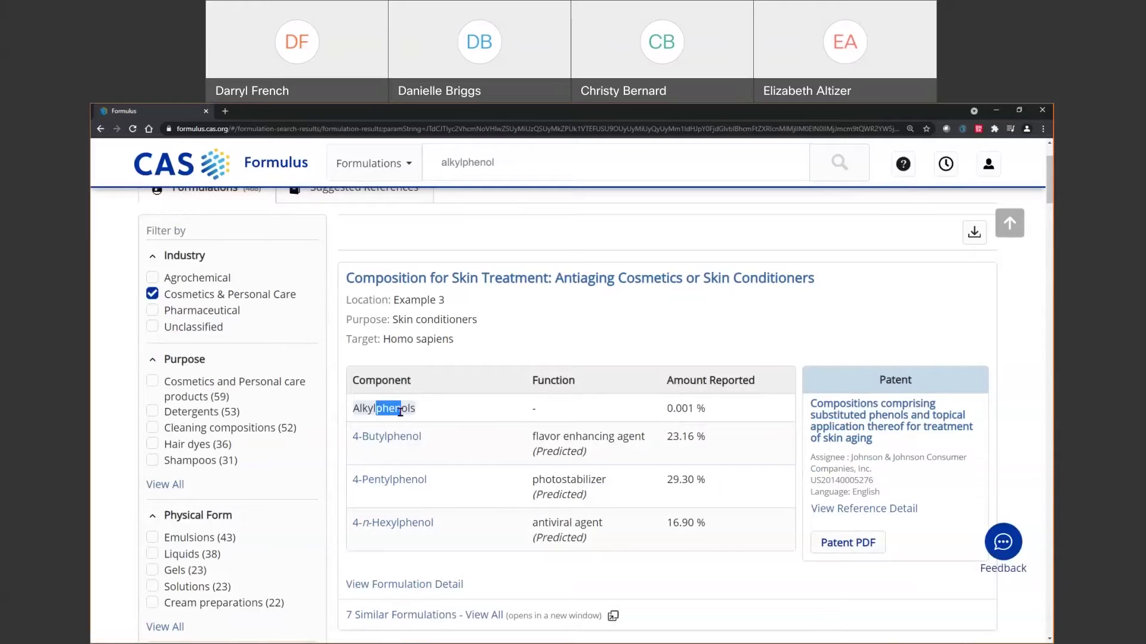
click(394, 443)
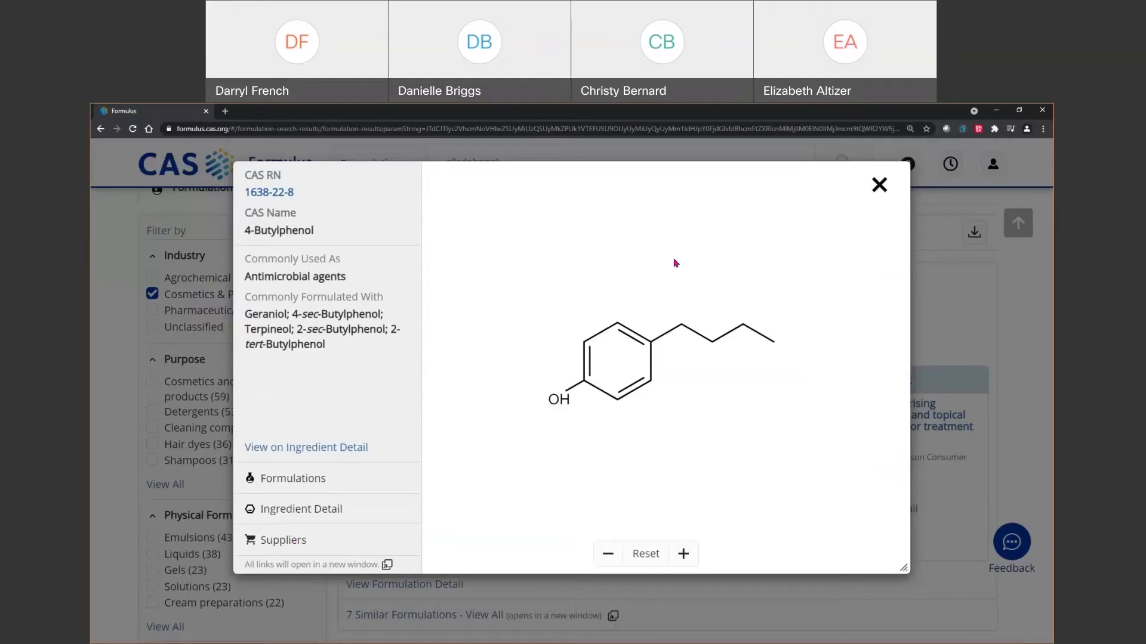
Close the 4-Butylphenol structure preview and go back to the Formulus home page.
click(880, 186)
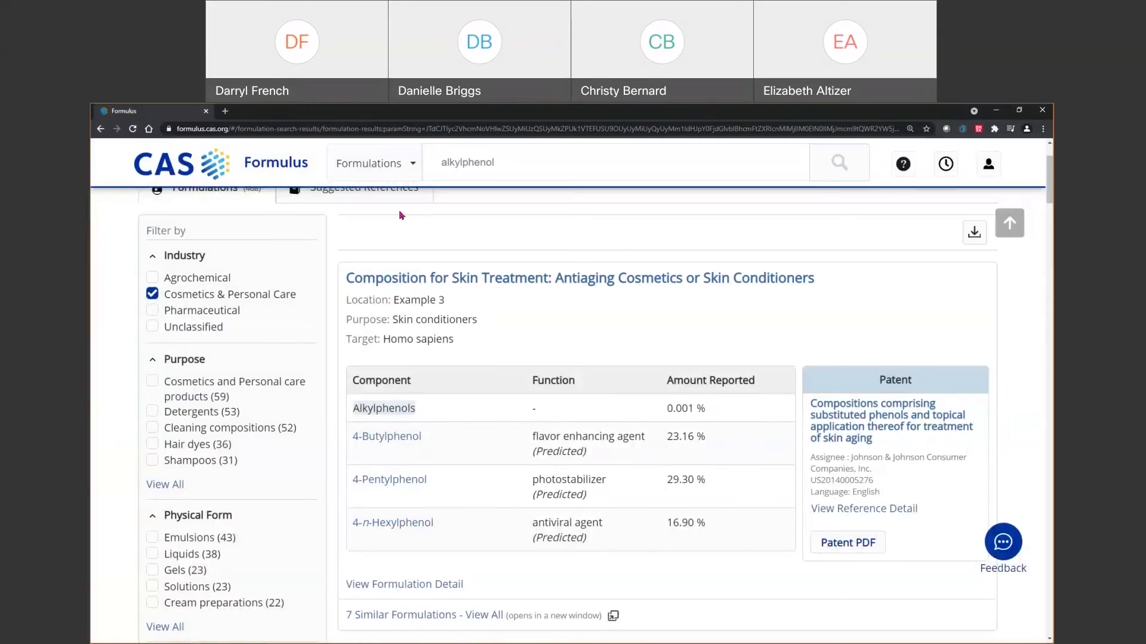
click(264, 172)
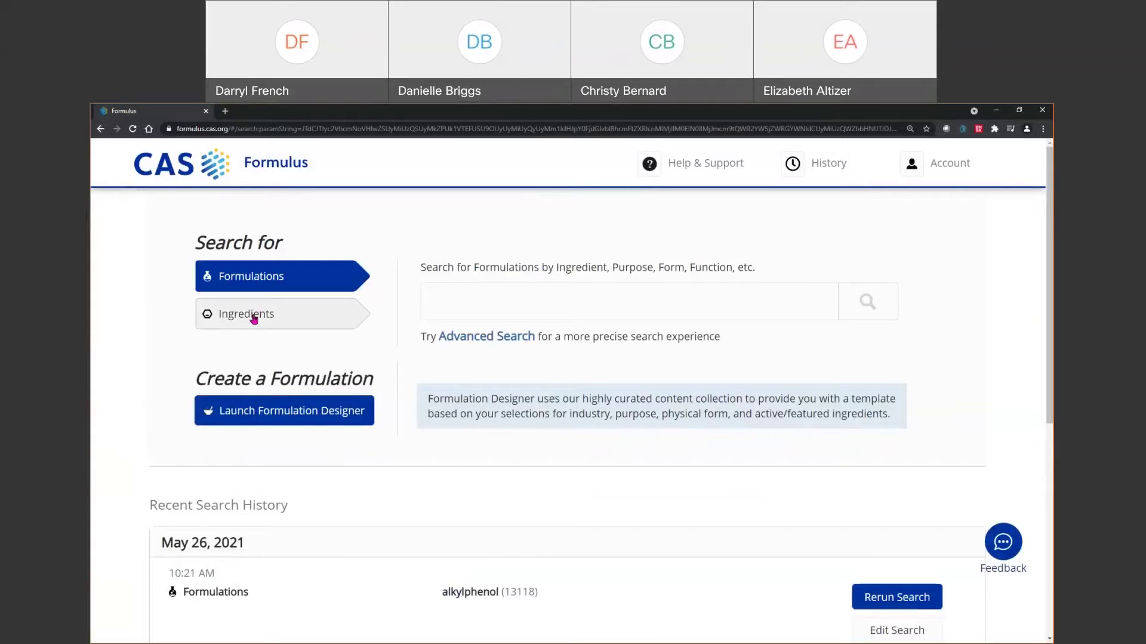
Switch to Ingredients search and pick Lidocaine from the 'lidocaine' suggestions.
click(253, 319)
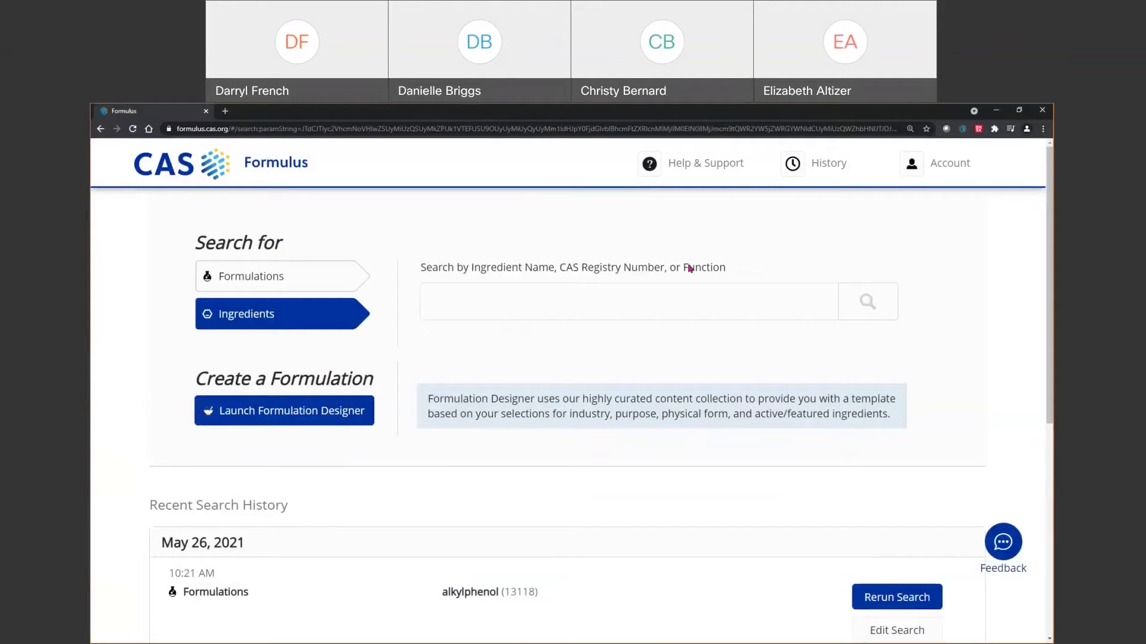
drag(688, 267, 719, 272)
click(483, 308)
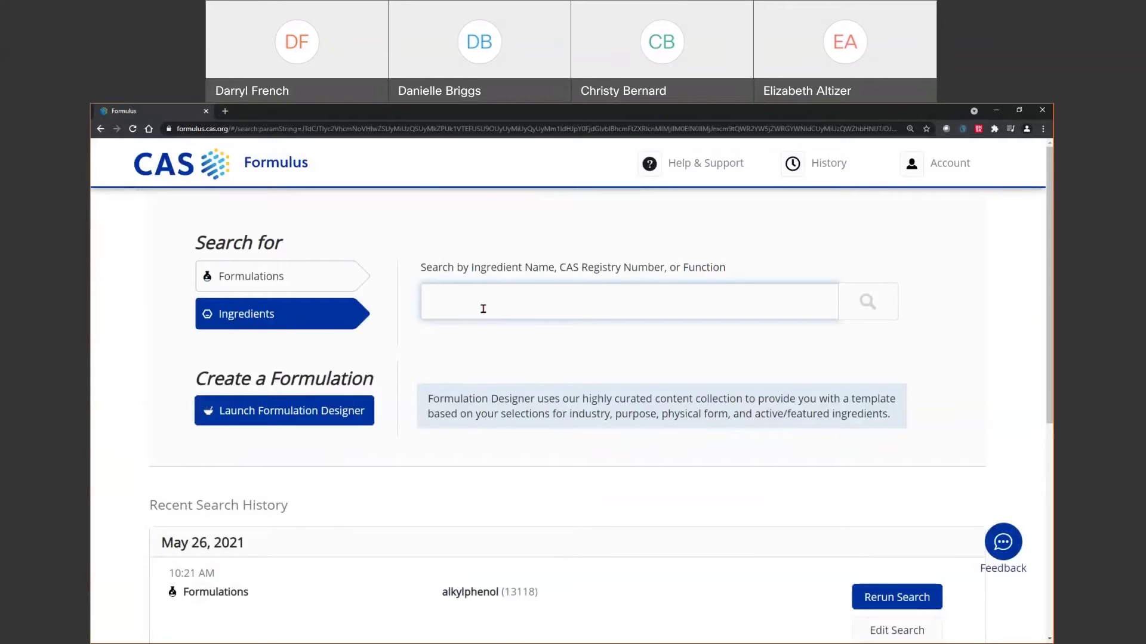
text(lidoca)
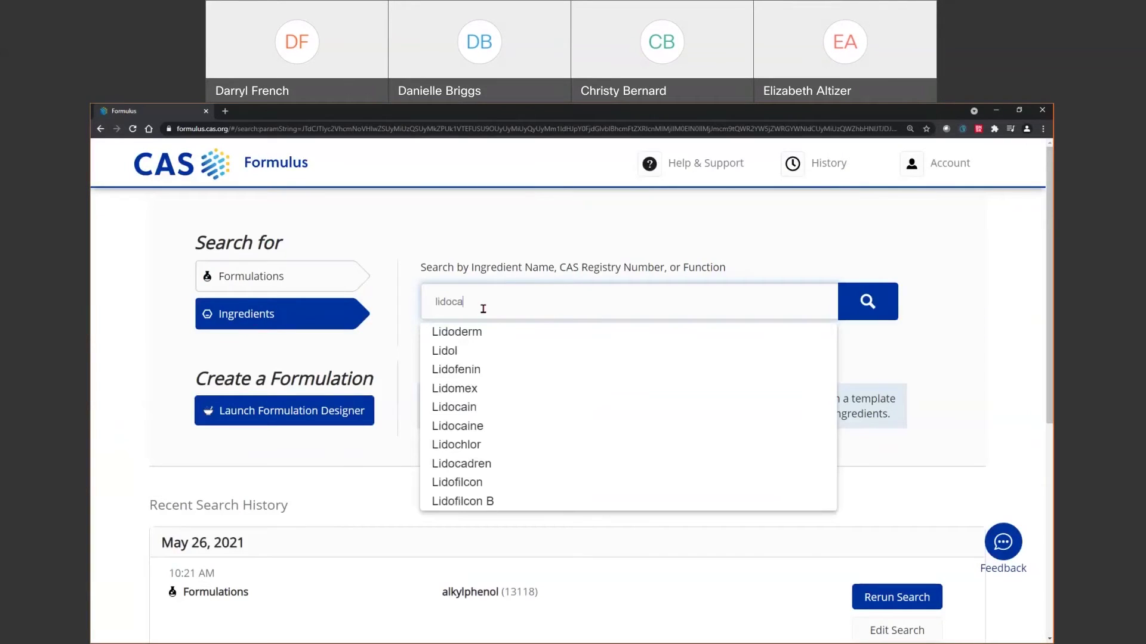
text(ine)
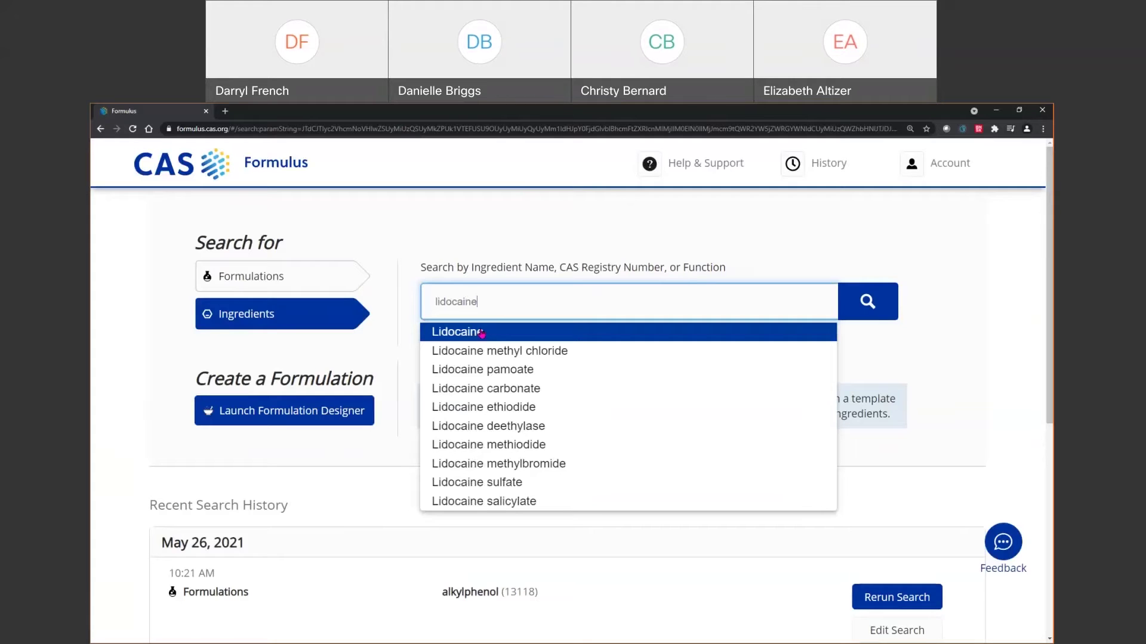
click(481, 333)
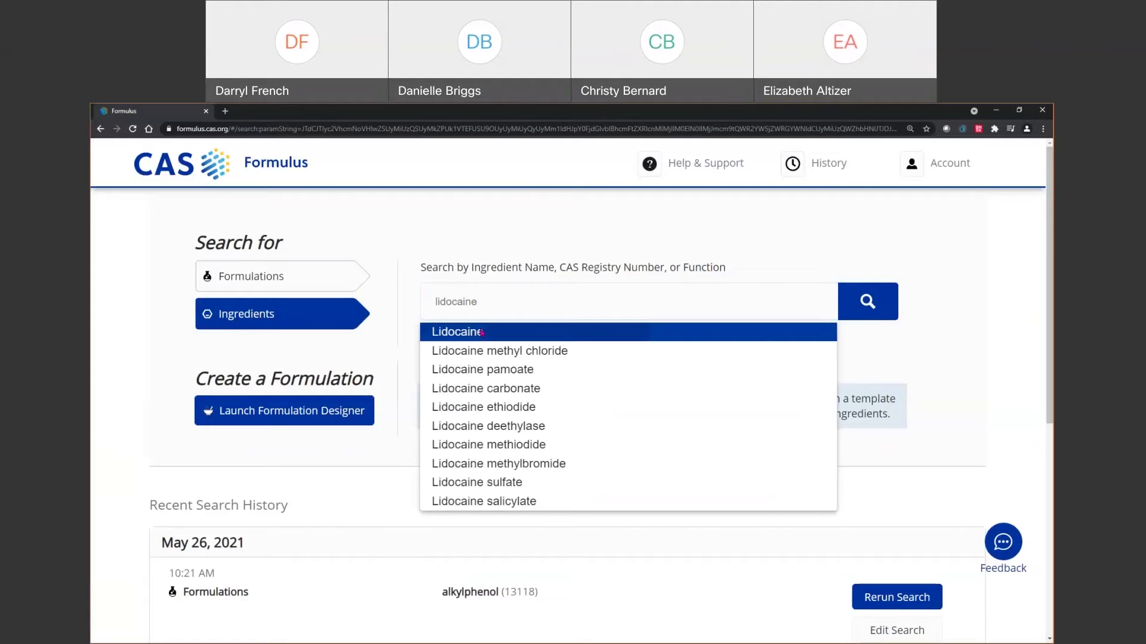
Run the Lidocaine search and open its detail page for CAS RN 137-58-6.
key(Return)
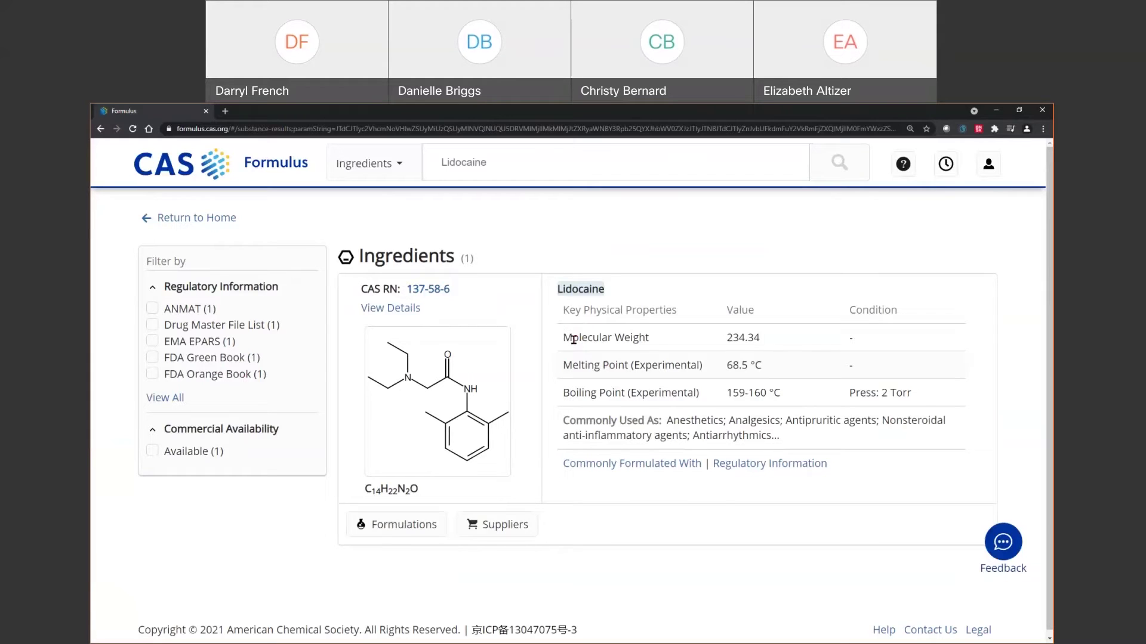
mouse_move(640, 366)
mouse_down()
mouse_move(692, 368)
mouse_move(672, 394)
mouse_up()
click(379, 311)
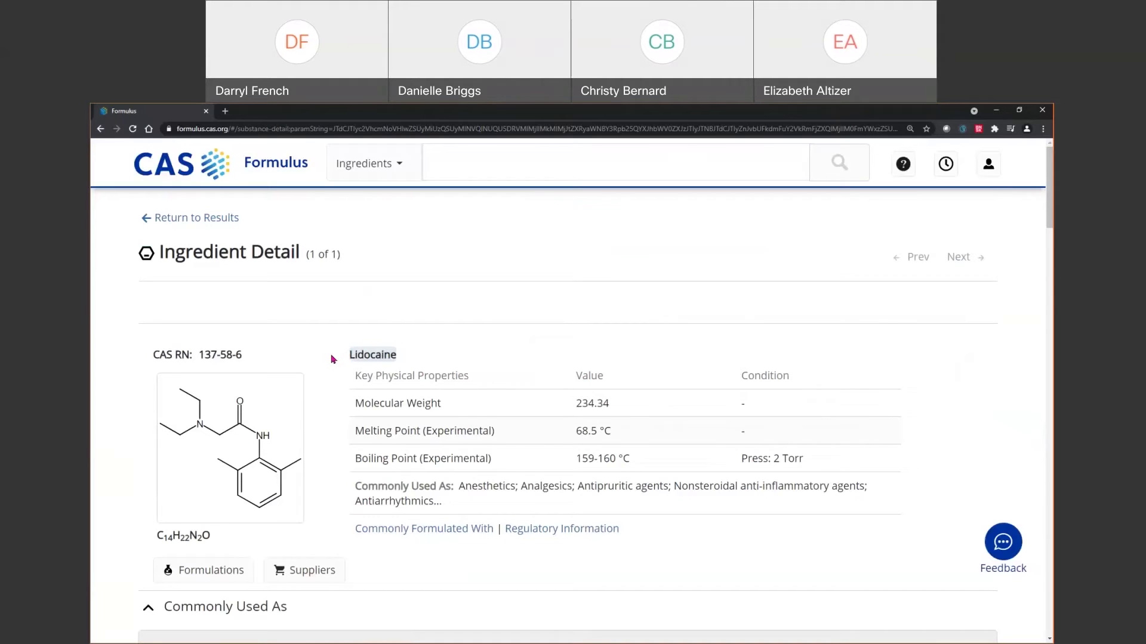
Scroll Lidocaine's page to show all ten Commonly Used As roles, Anesthetics to 5-HT3 antagonists.
scroll(332, 359, down, 1)
scroll(314, 358, down, 1)
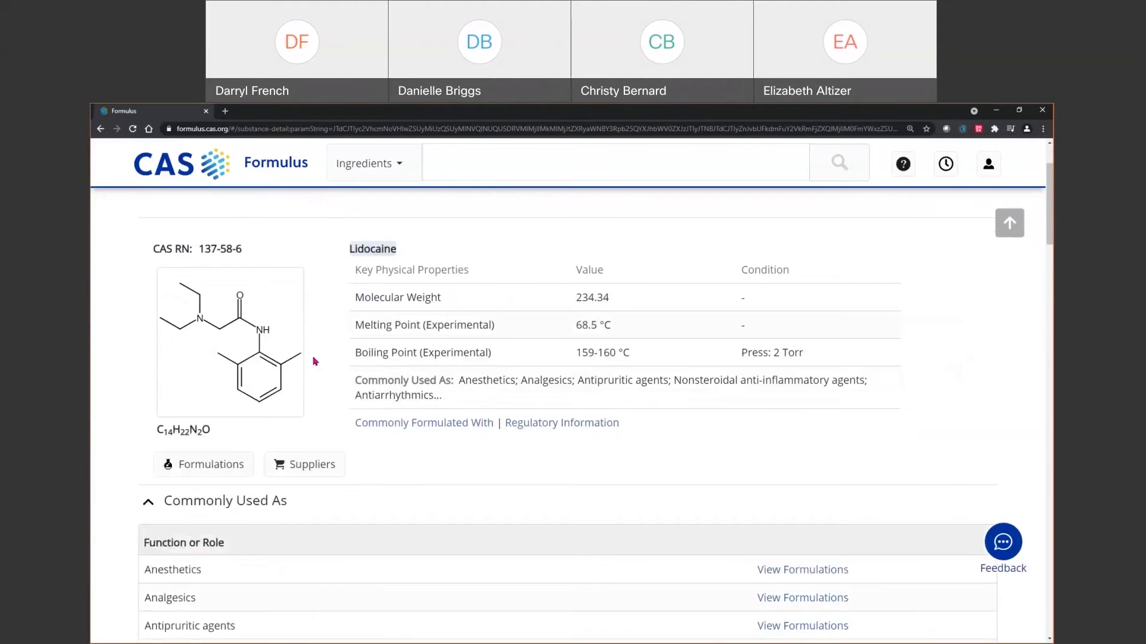
scroll(315, 358, down, 2)
scroll(315, 358, down, 2)
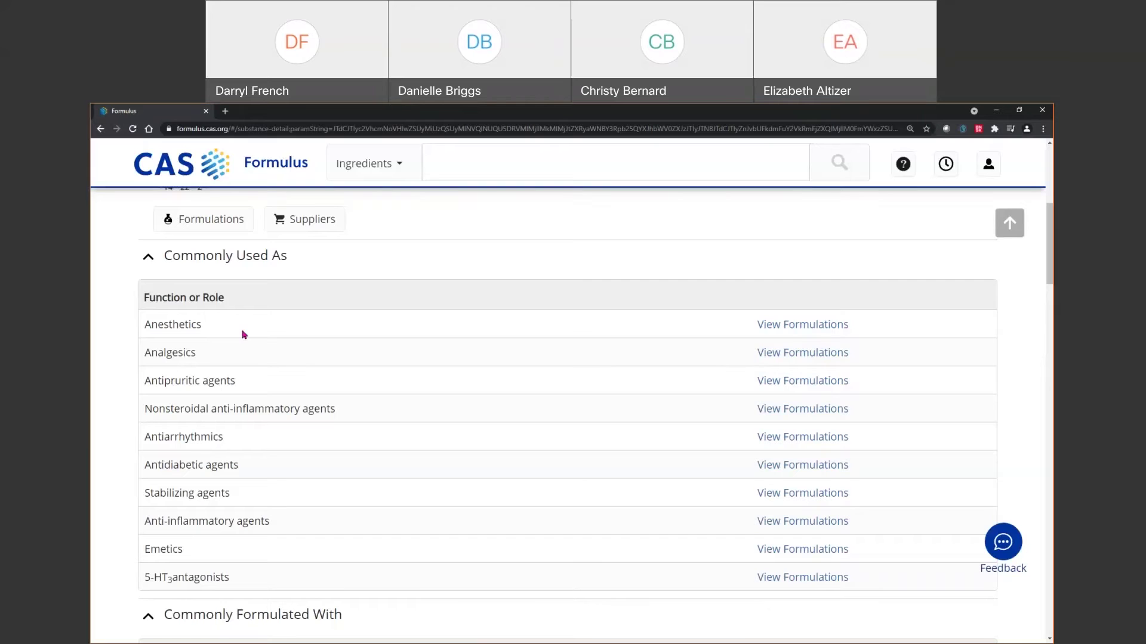
right_click(823, 333)
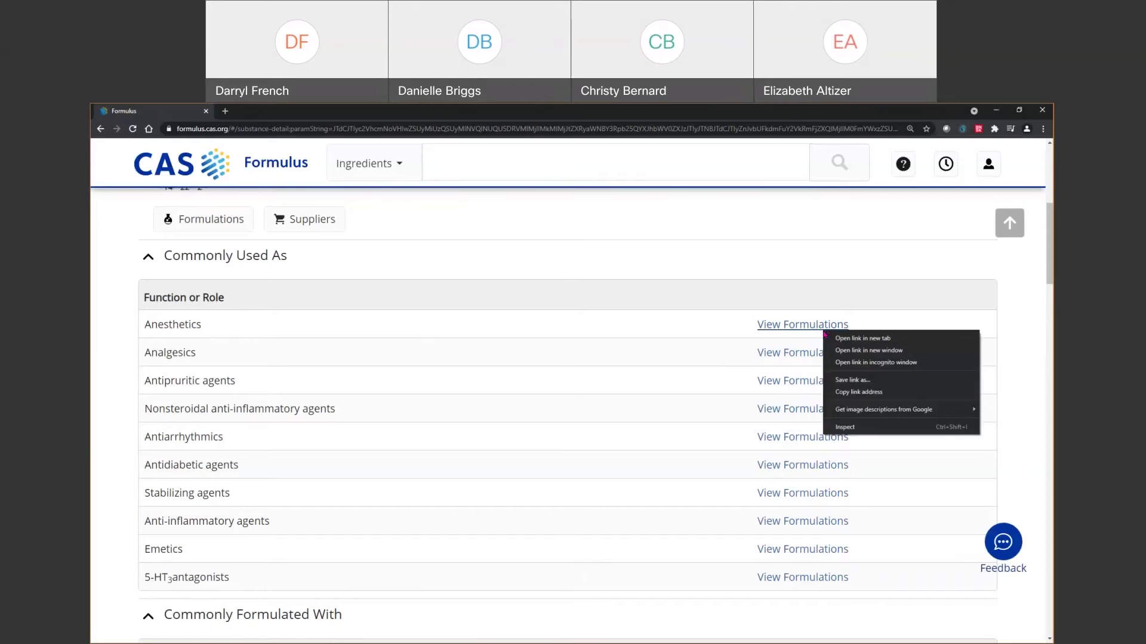
click(845, 339)
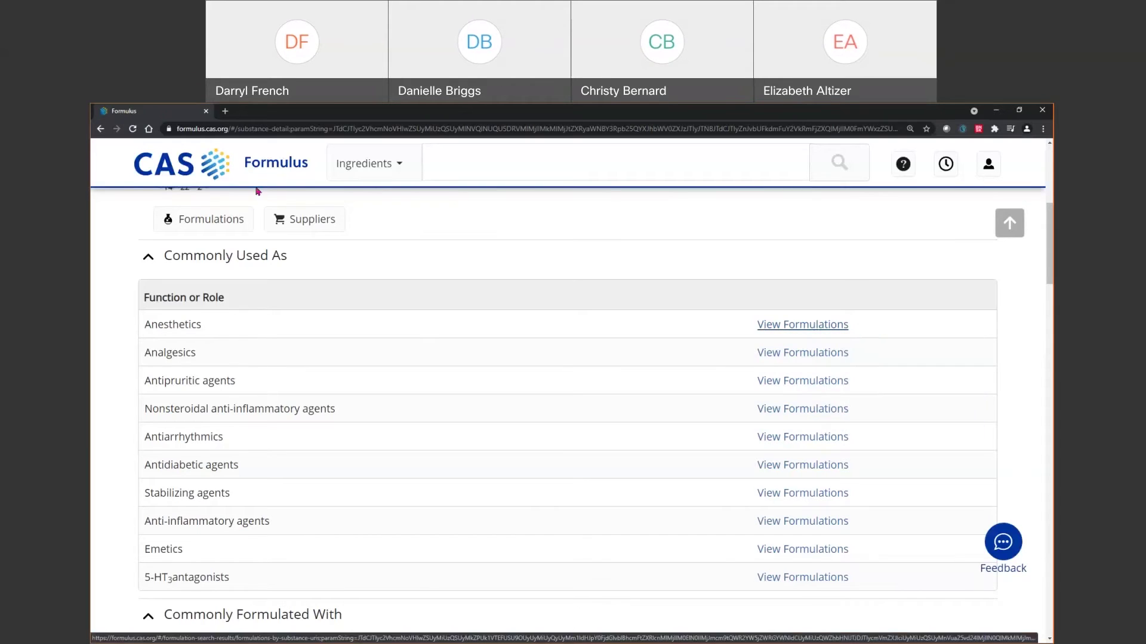
click(260, 113)
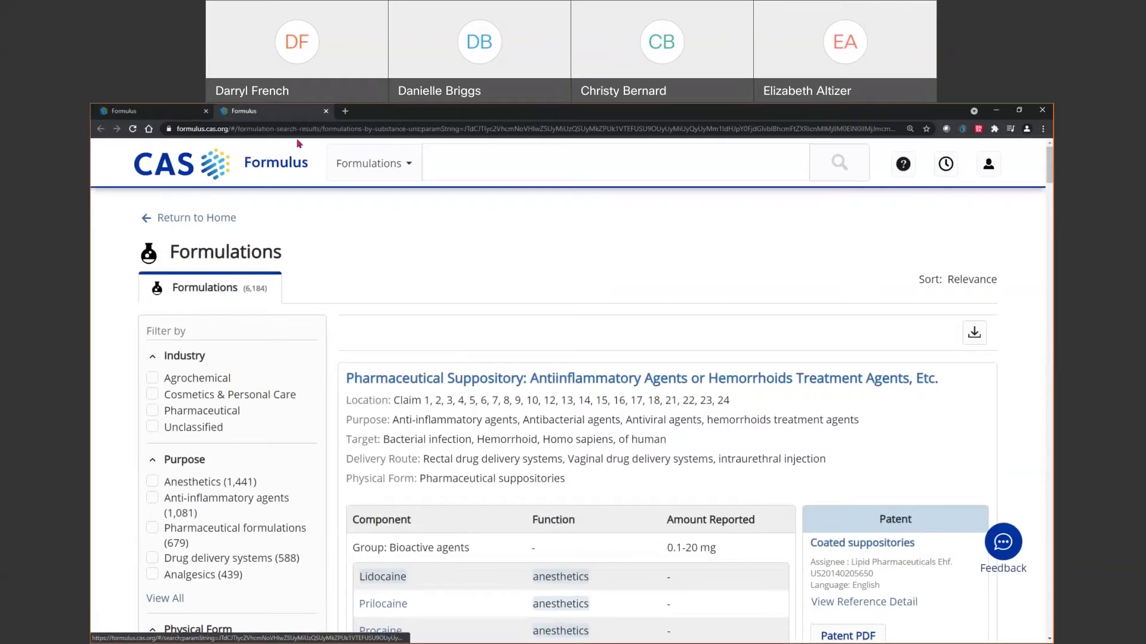
click(326, 111)
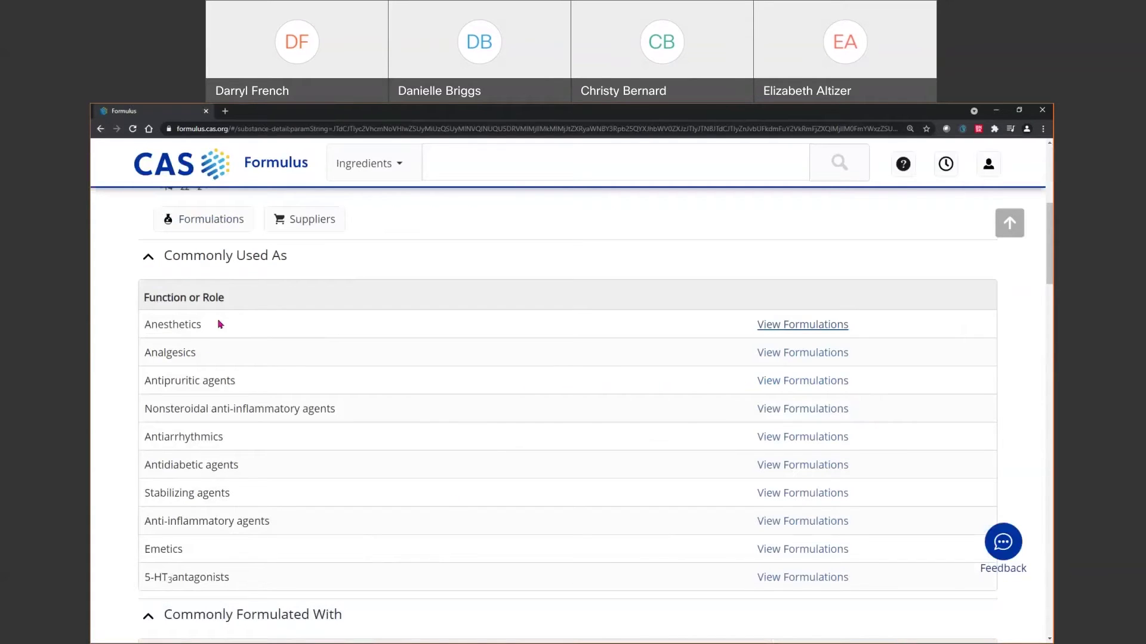
Collapse Commonly Used As and browse the Commonly Formulated With table (Water, Glycerol, Ethanol).
click(181, 257)
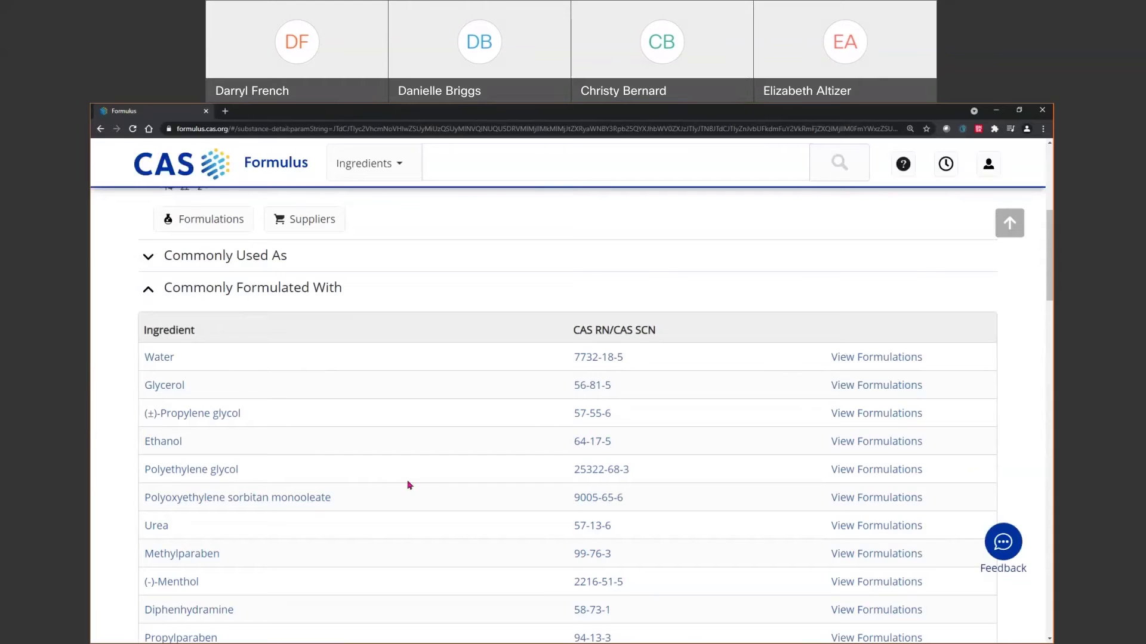
scroll(409, 484, down, 2)
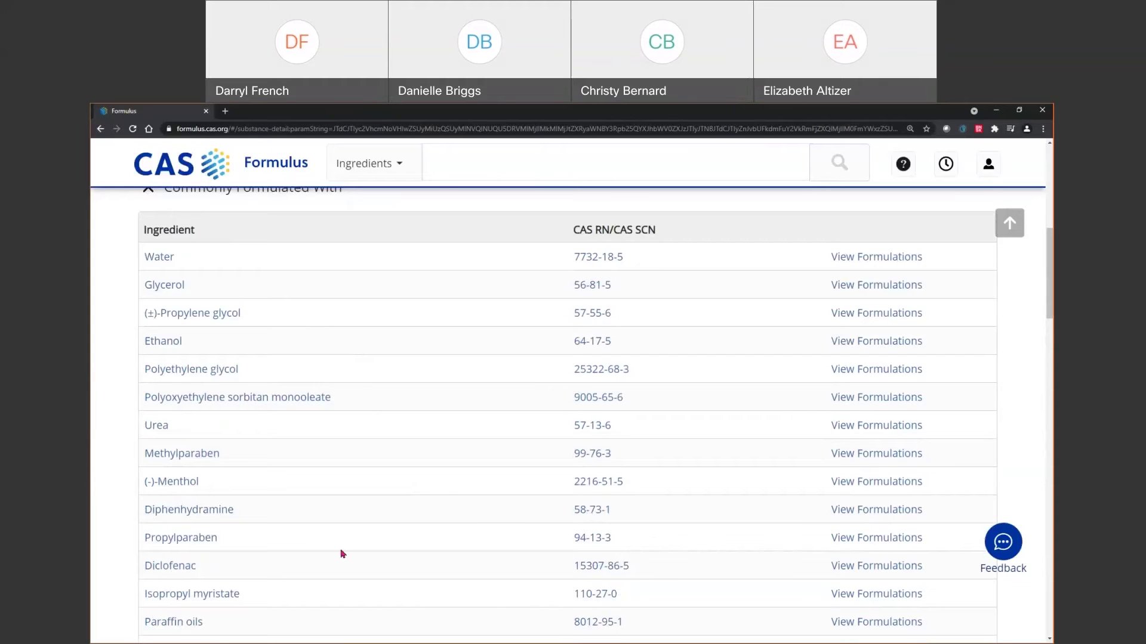
scroll(342, 555, down, 1)
scroll(343, 555, up, 1)
scroll(308, 470, up, 1)
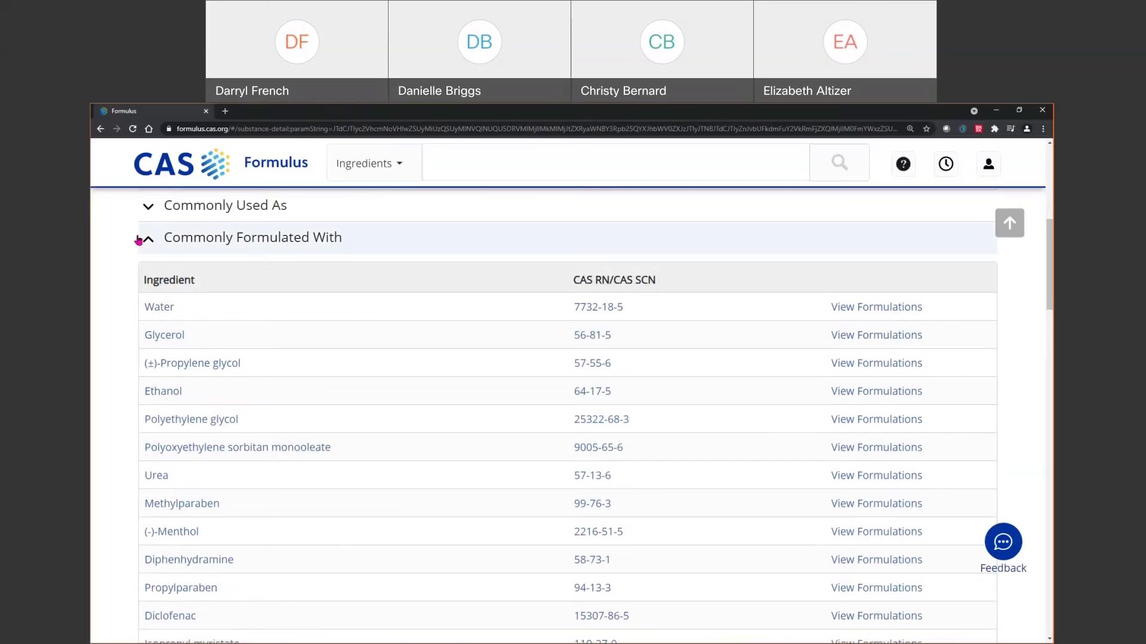
Expand Regulatory Information and view the ANMAT silver sulfadiazine–lidocaine cream records.
click(151, 242)
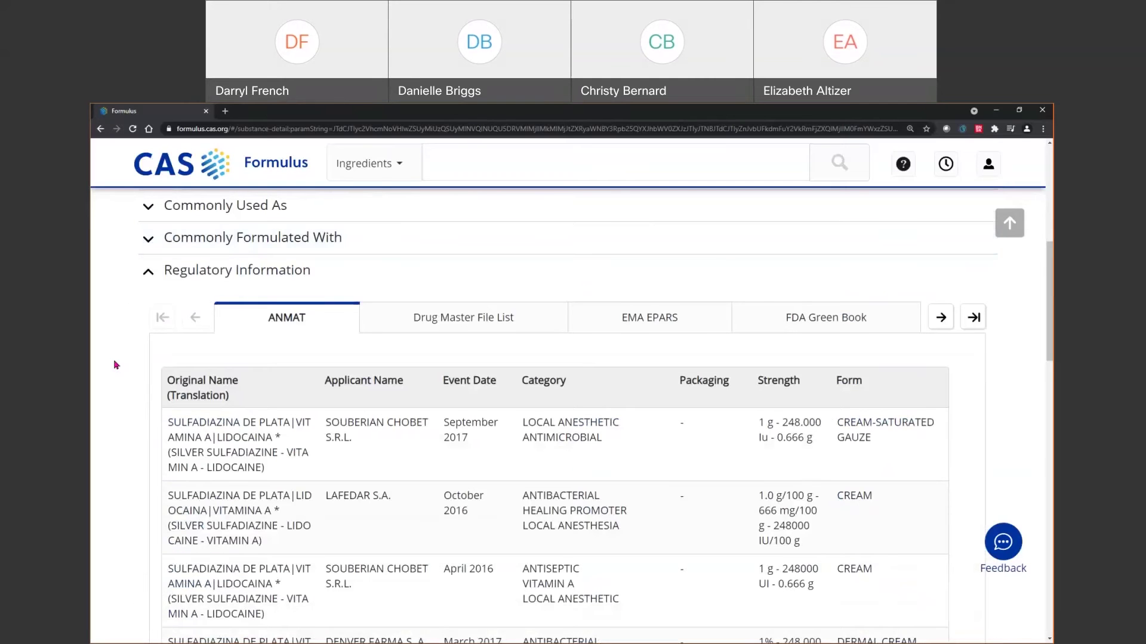
scroll(116, 366, down, 1)
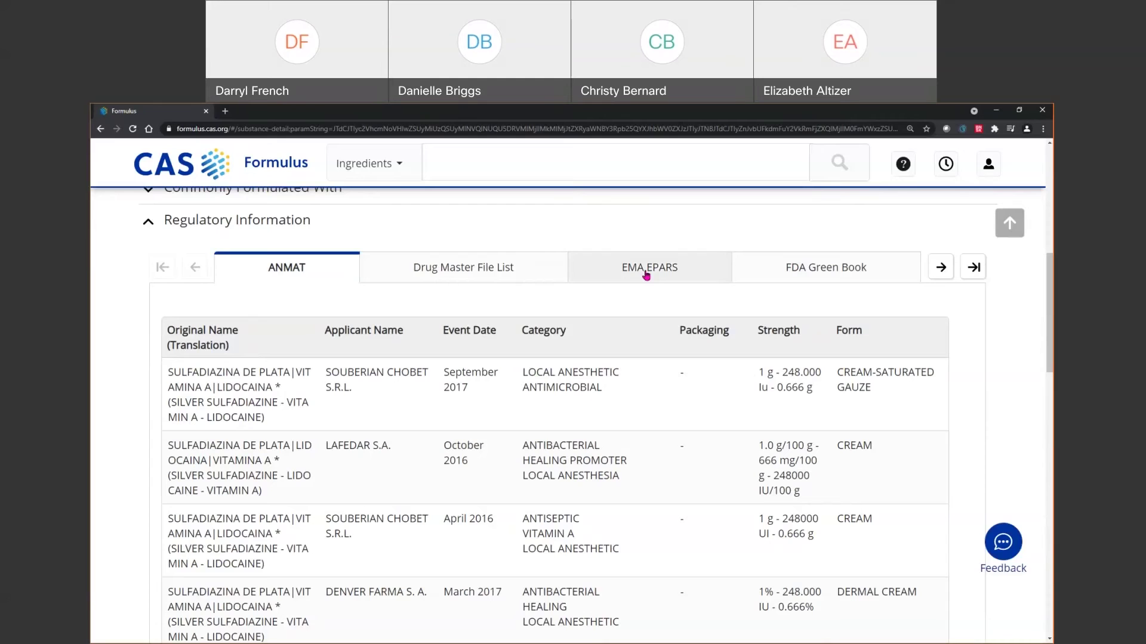
Review Lidocaine's FDA Green Book, Orange Book and Japanese Approved Drugs List records.
click(840, 273)
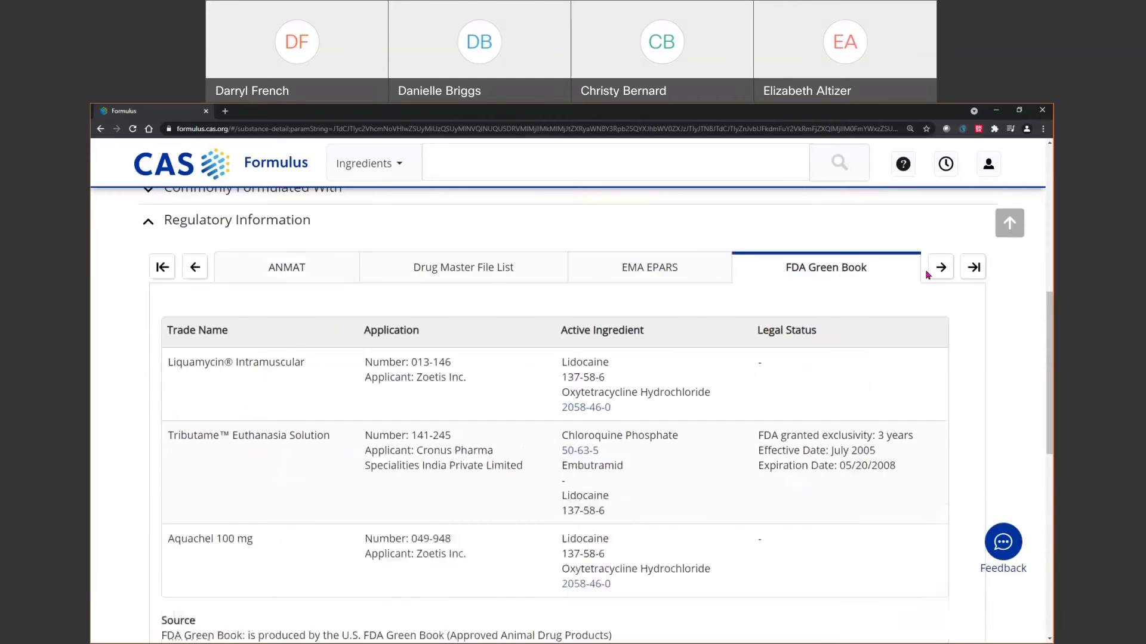
click(929, 274)
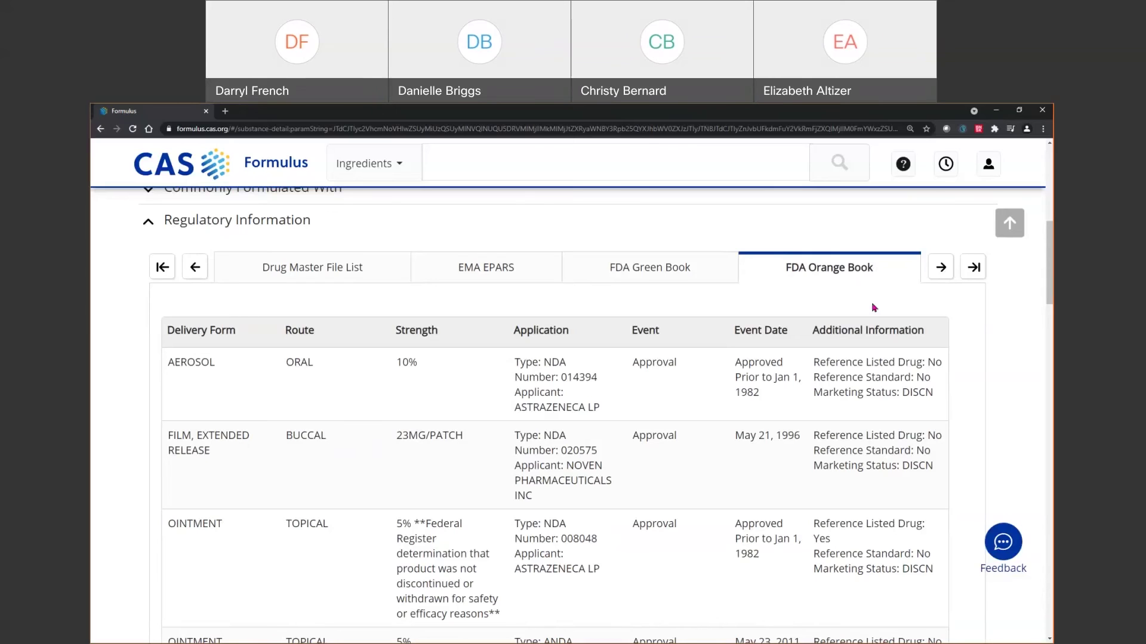
click(941, 268)
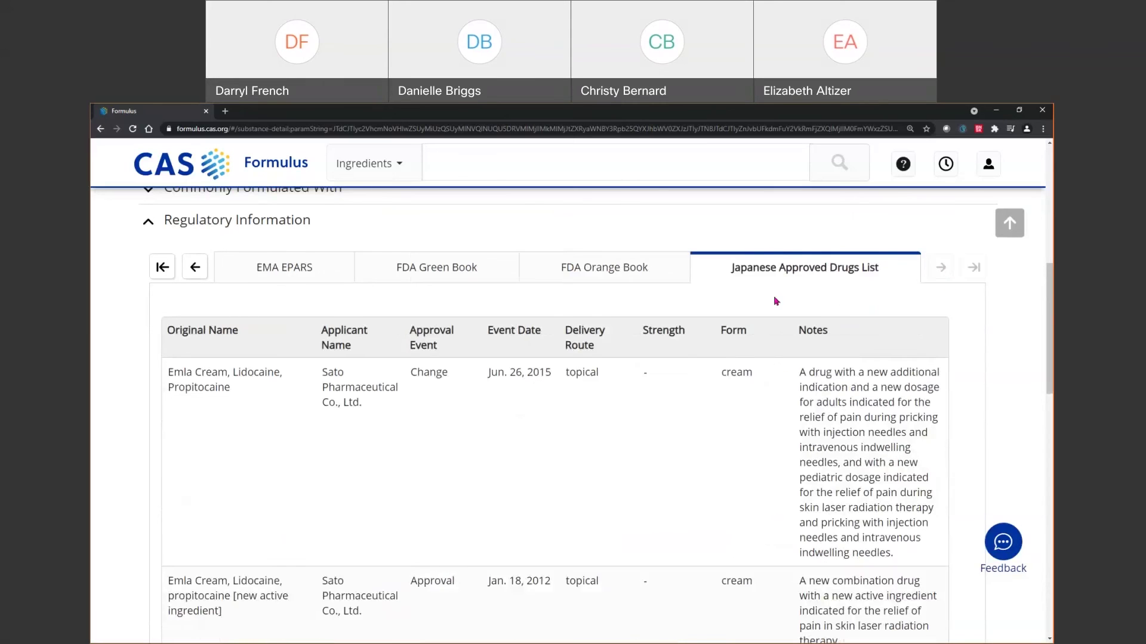
scroll(973, 383, down, 1)
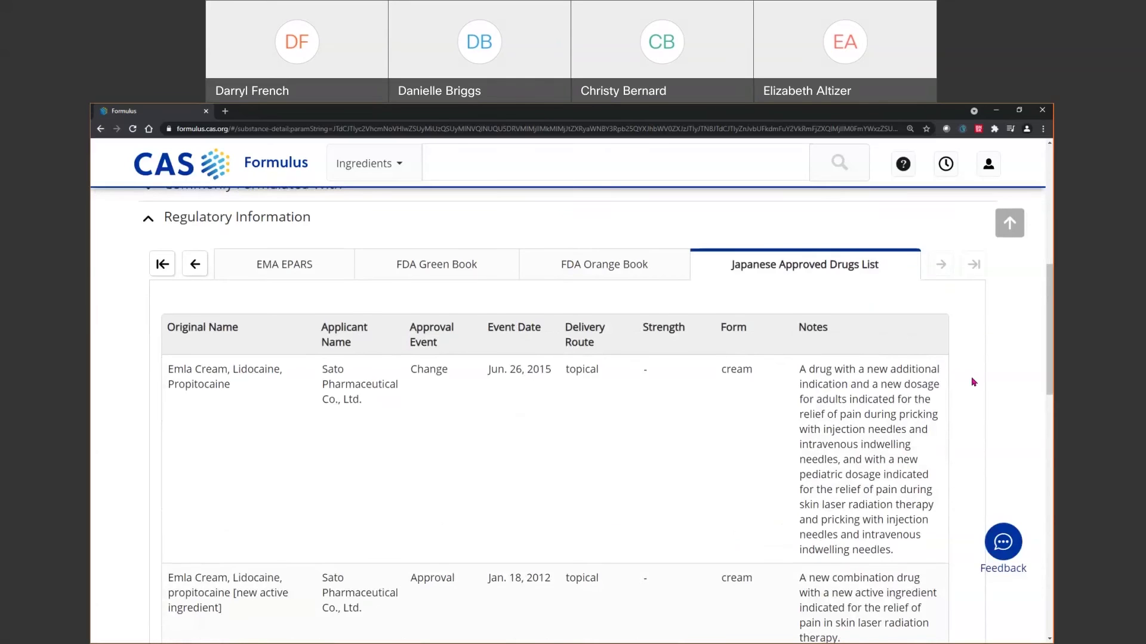
scroll(974, 383, down, 4)
scroll(973, 376, up, 1)
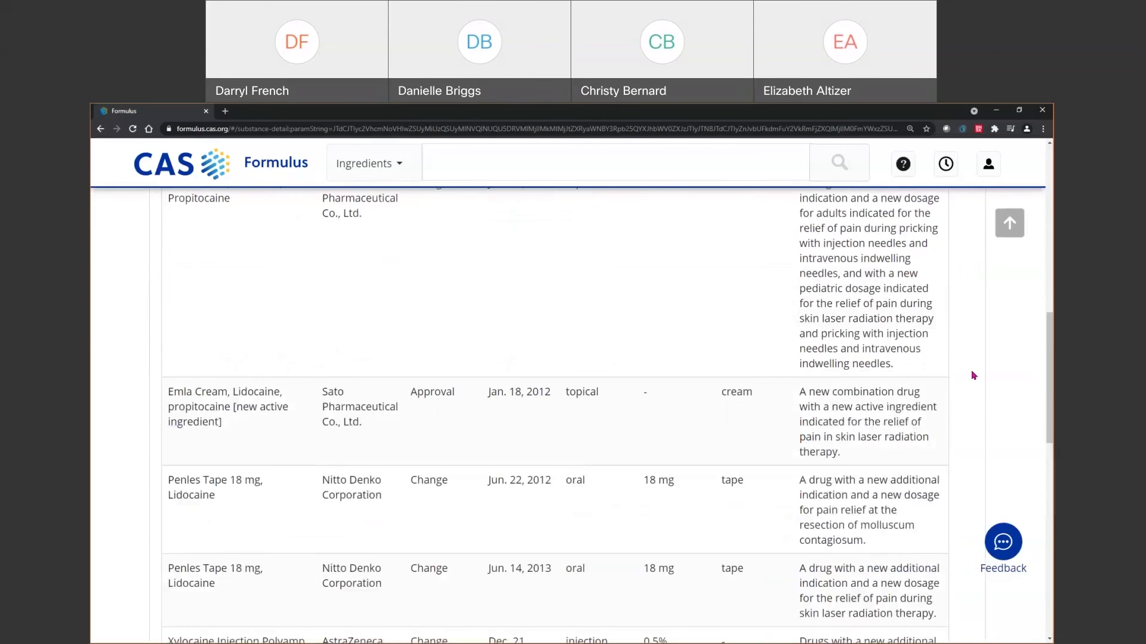
scroll(179, 238, up, 3)
Browse Lidocaine's 43 Other Names like Dalcaine, then collapse the sections and highlight CAS RN 137-58-6.
click(179, 238)
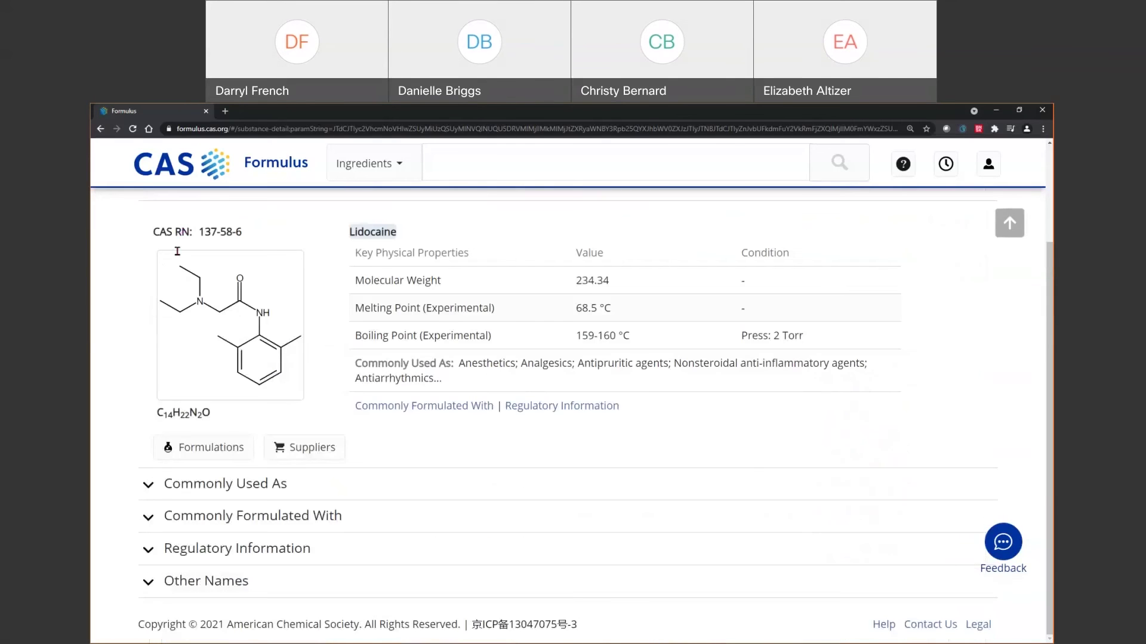
click(205, 593)
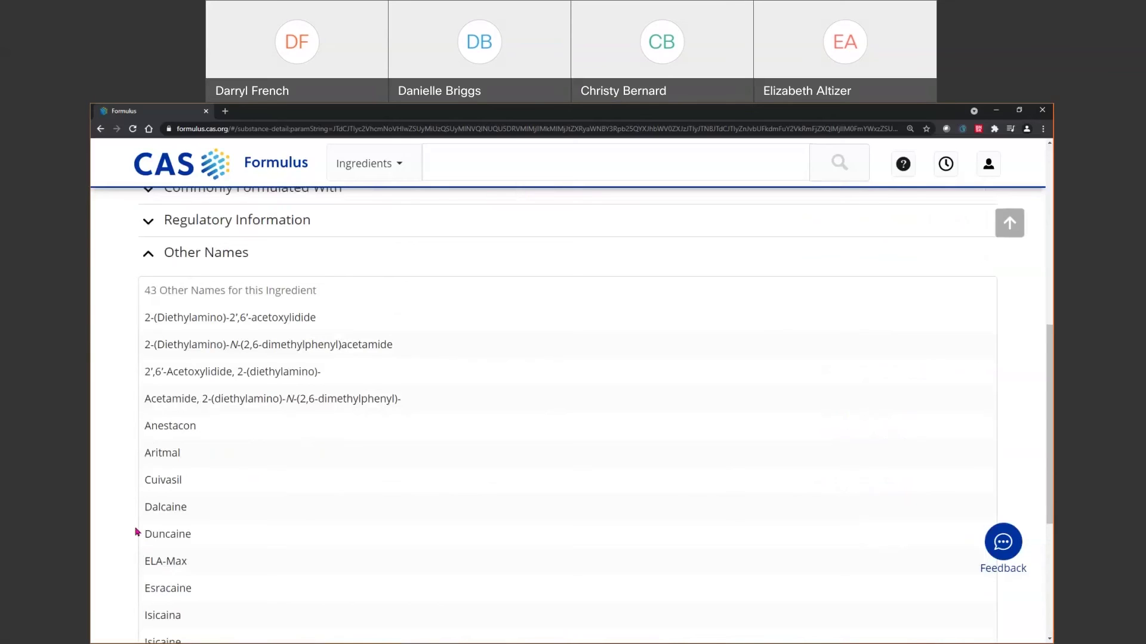
drag(184, 371, 232, 371)
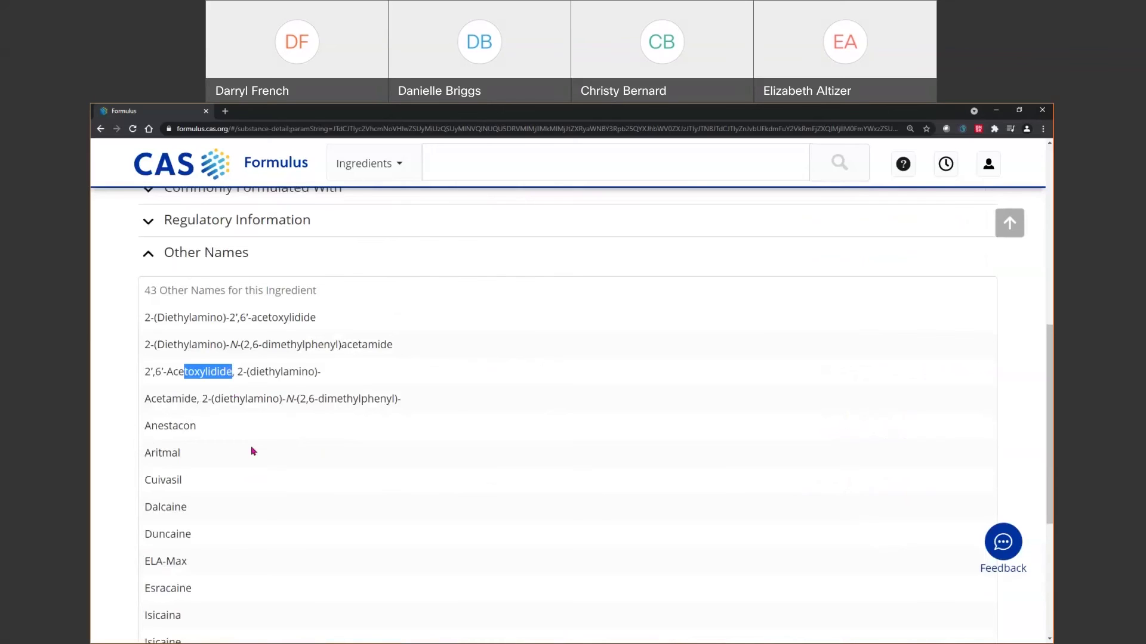
drag(152, 506, 181, 507)
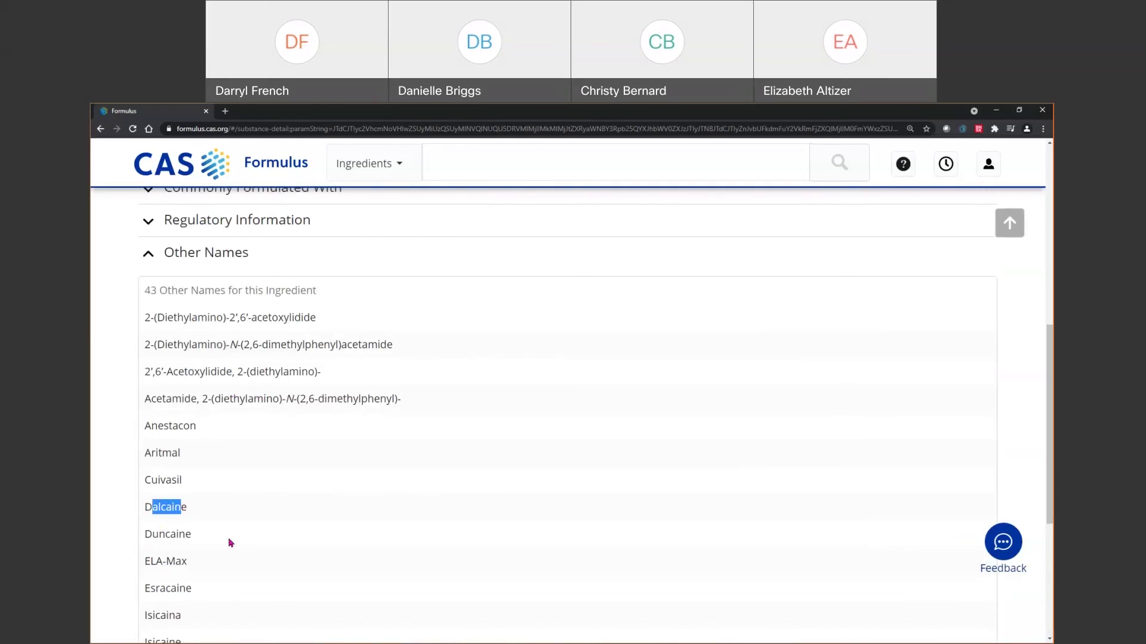
click(162, 263)
drag(202, 229, 240, 234)
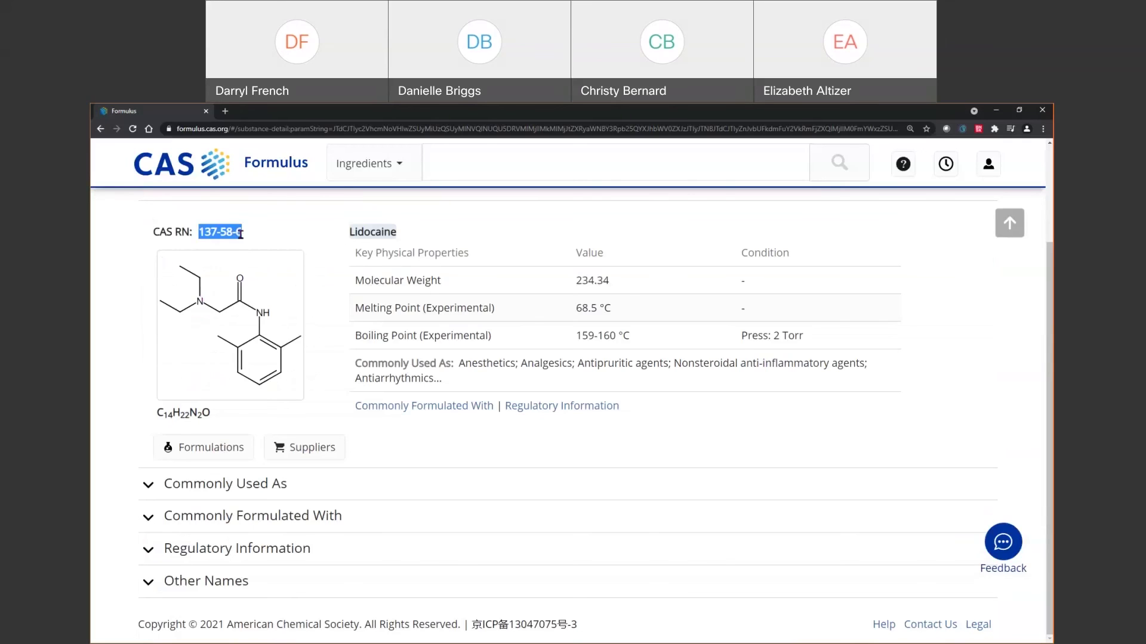